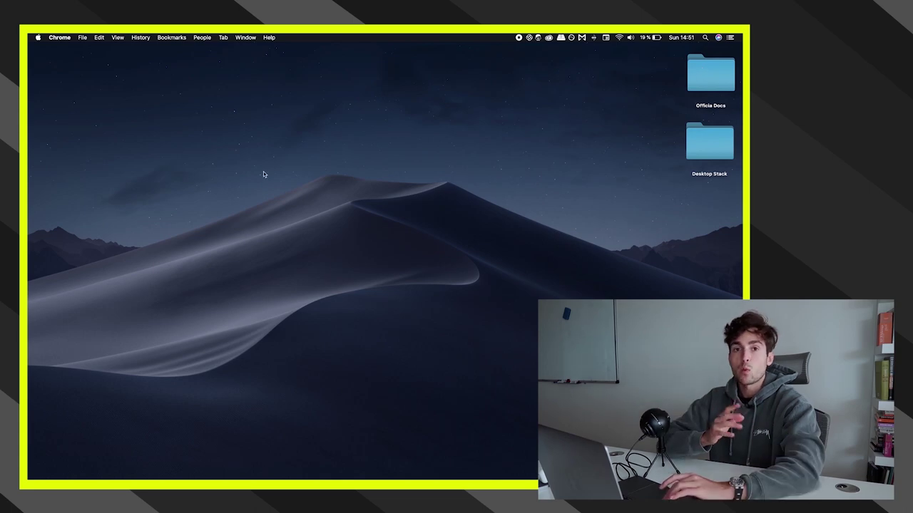
Open the Notifications settings in System Preferences and review the notification settings listed for each app.
{"action": "mouse_move", "coordinate": [302, 474]}
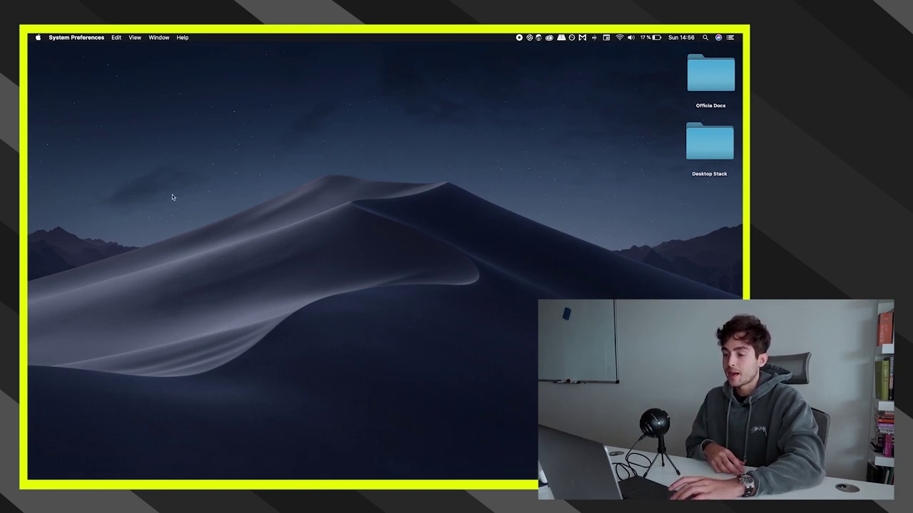
{"action": "mouse_move", "coordinate": [365, 472]}
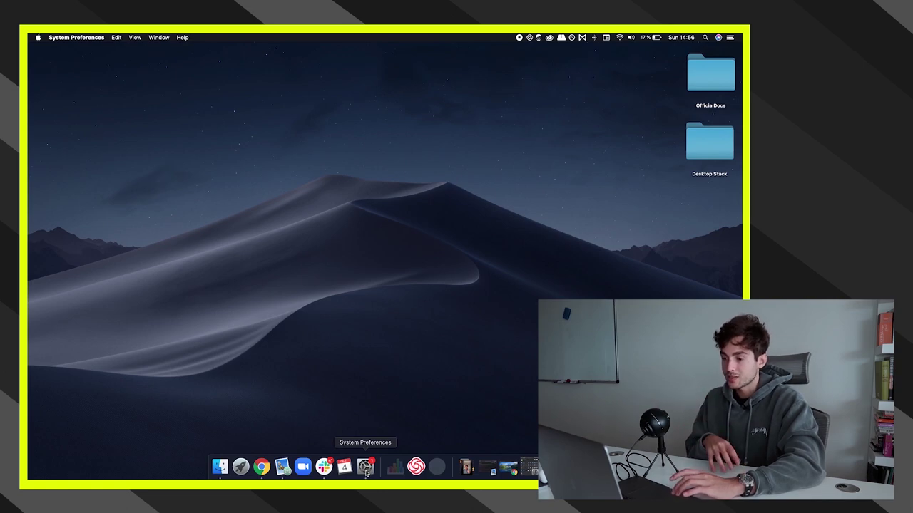
{"action": "left_click", "coordinate": [365, 467]}
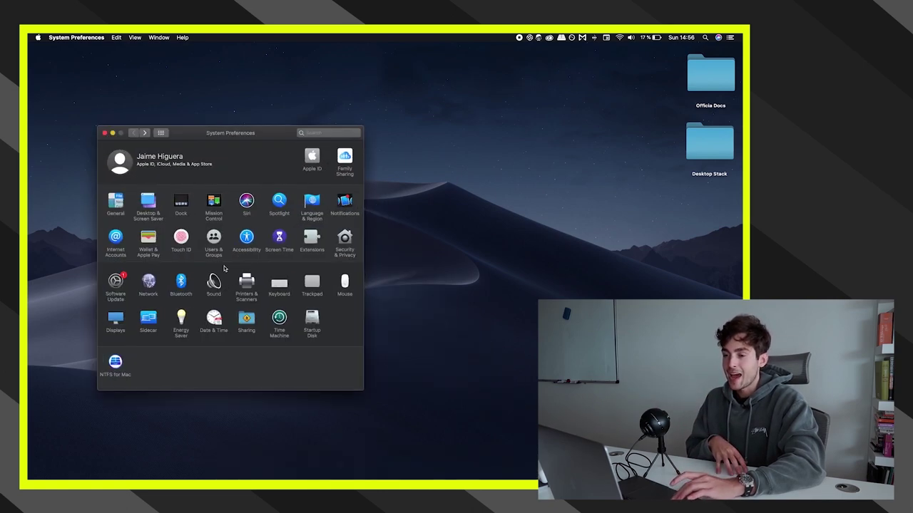
{"action": "left_click", "coordinate": [345, 202]}
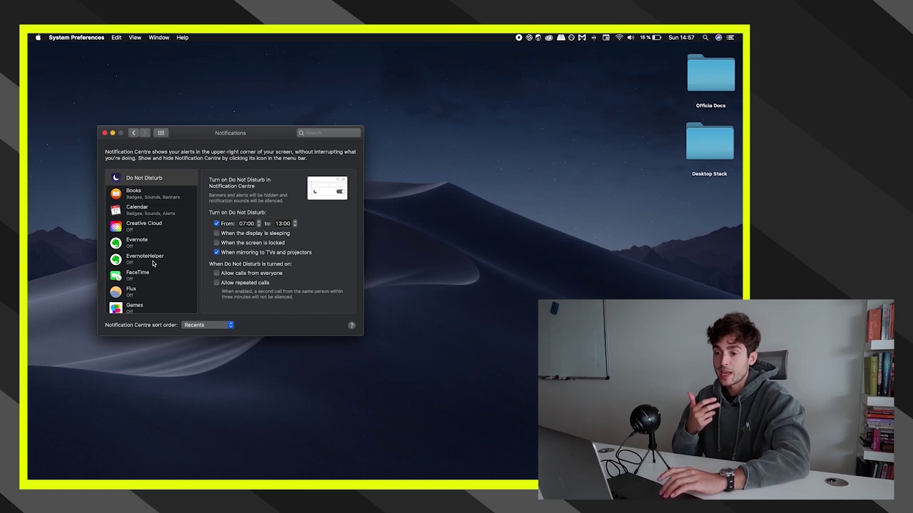
{"action": "scroll", "coordinate": [151, 264], "scroll_direction": "down", "scroll_amount": 10}
{"action": "scroll", "coordinate": [152, 263], "scroll_direction": "down", "scroll_amount": 8}
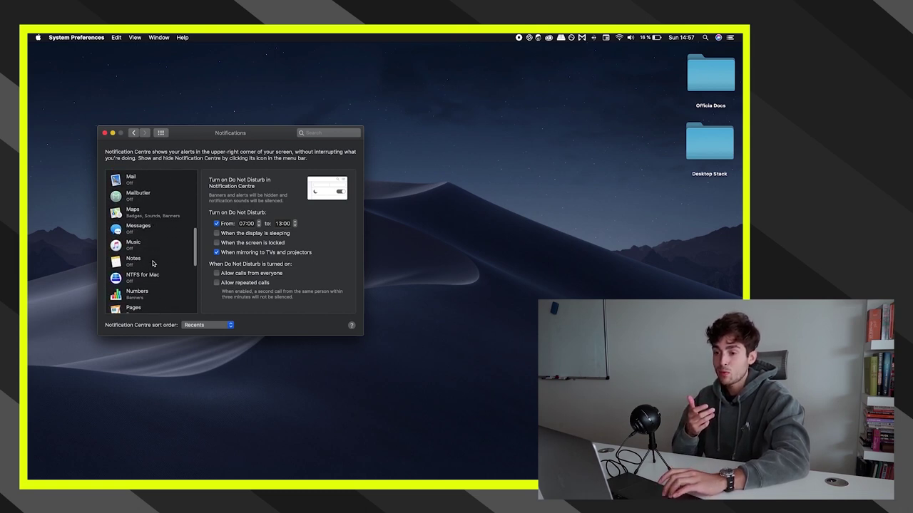
{"action": "scroll", "coordinate": [152, 264], "scroll_direction": "down", "scroll_amount": 4}
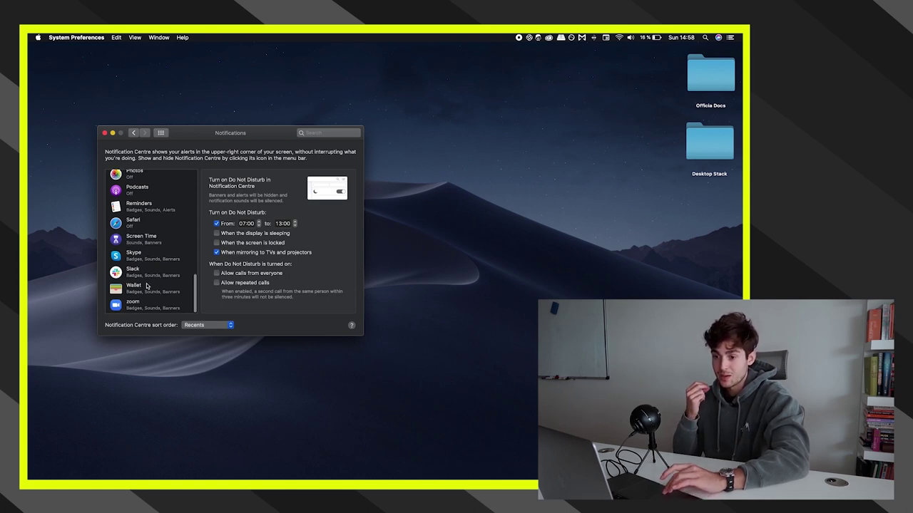
{"action": "scroll", "coordinate": [148, 287], "scroll_direction": "up", "scroll_amount": 10}
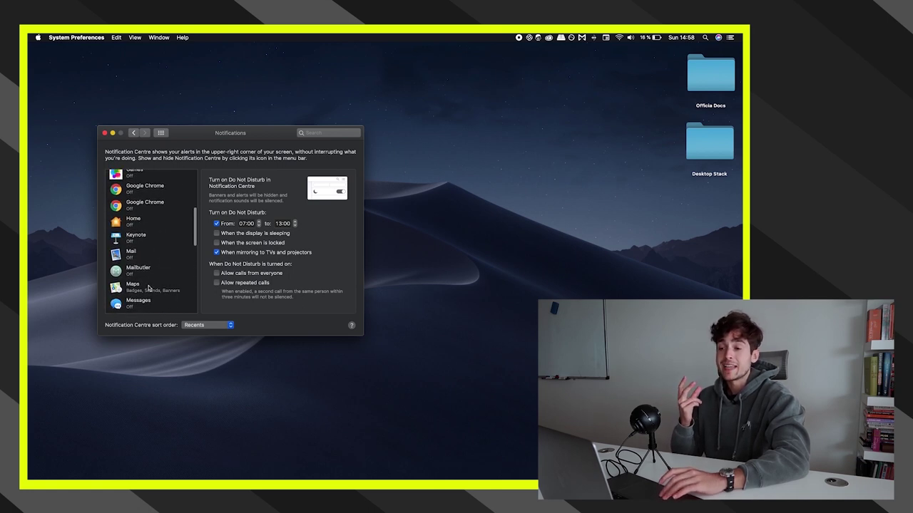
{"action": "scroll", "coordinate": [148, 287], "scroll_direction": "up", "scroll_amount": 6}
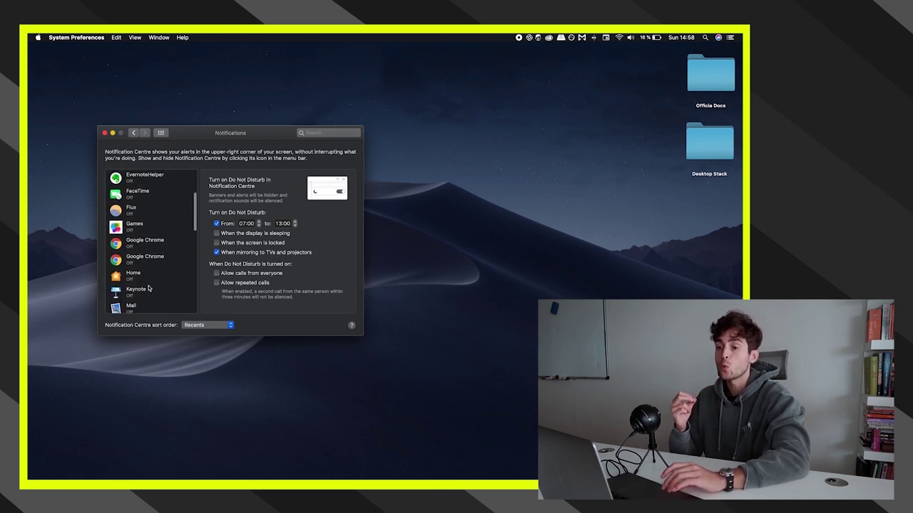
{"action": "scroll", "coordinate": [148, 288], "scroll_direction": "up", "scroll_amount": 3}
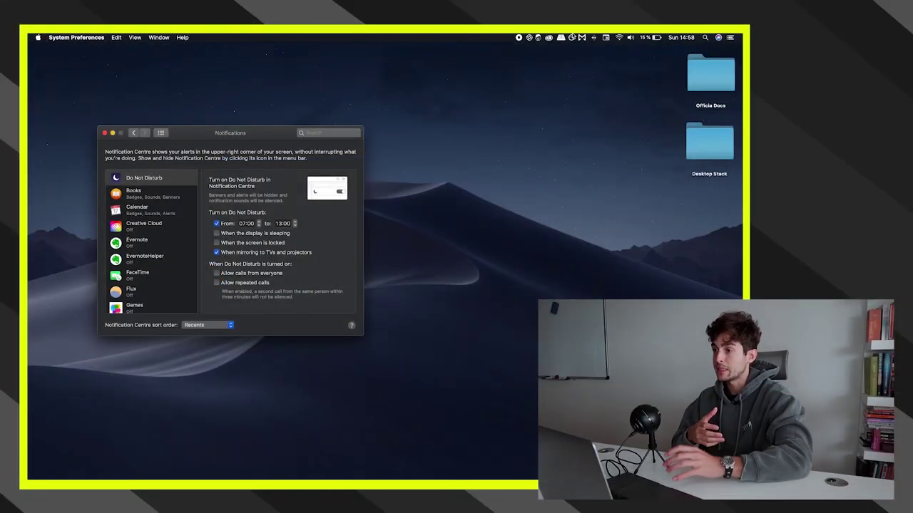
Open the f.lux preferences.
{"action": "left_click", "coordinate": [572, 37]}
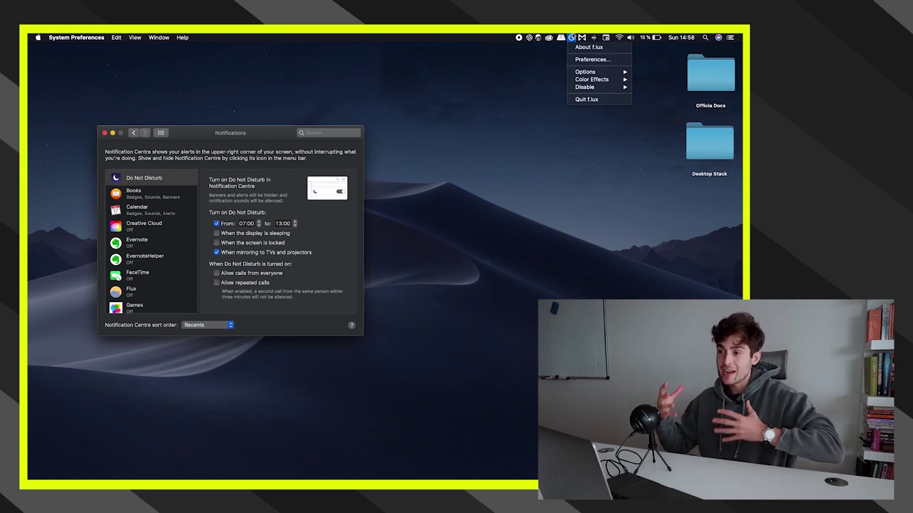
{"action": "left_click", "coordinate": [561, 45]}
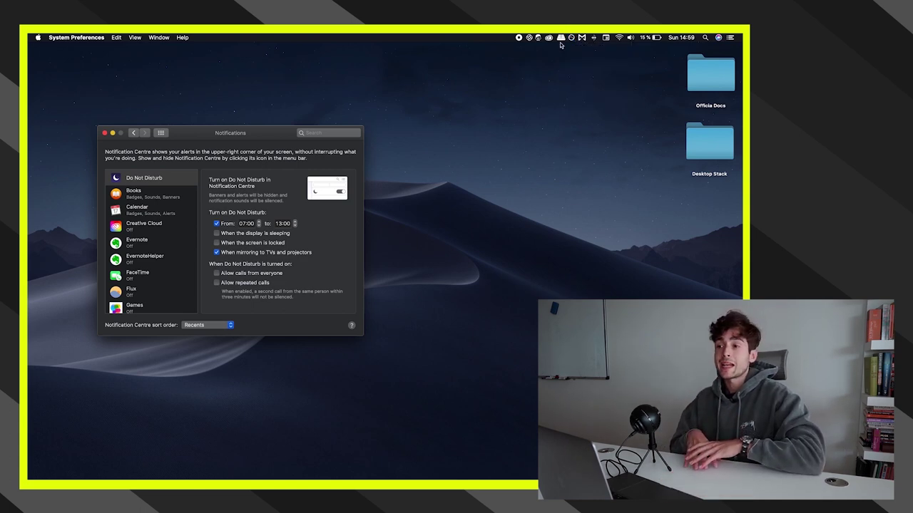
{"action": "mouse_move", "coordinate": [571, 39]}
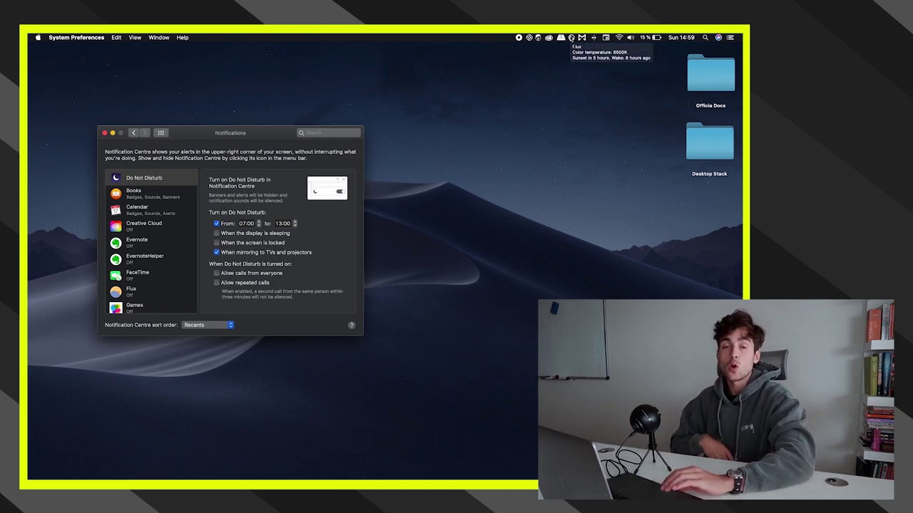
{"action": "left_click", "coordinate": [571, 38]}
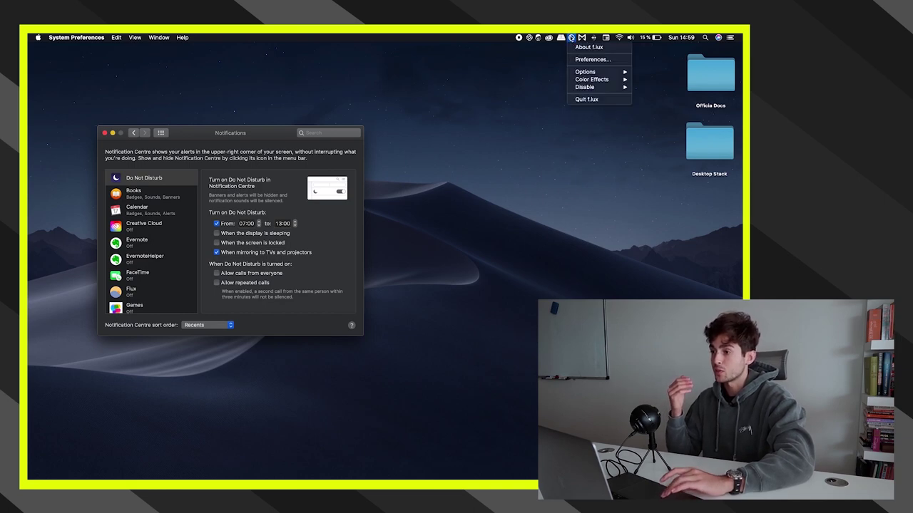
{"action": "left_click", "coordinate": [572, 60]}
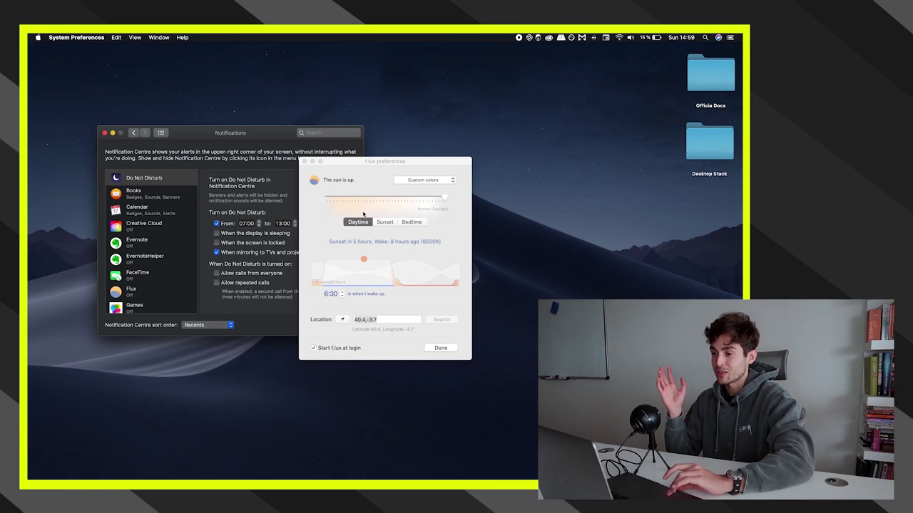
Preview the Sunset, Bedtime and Daytime screen colours in f.lux, and close its preferences.
{"action": "left_click", "coordinate": [383, 222]}
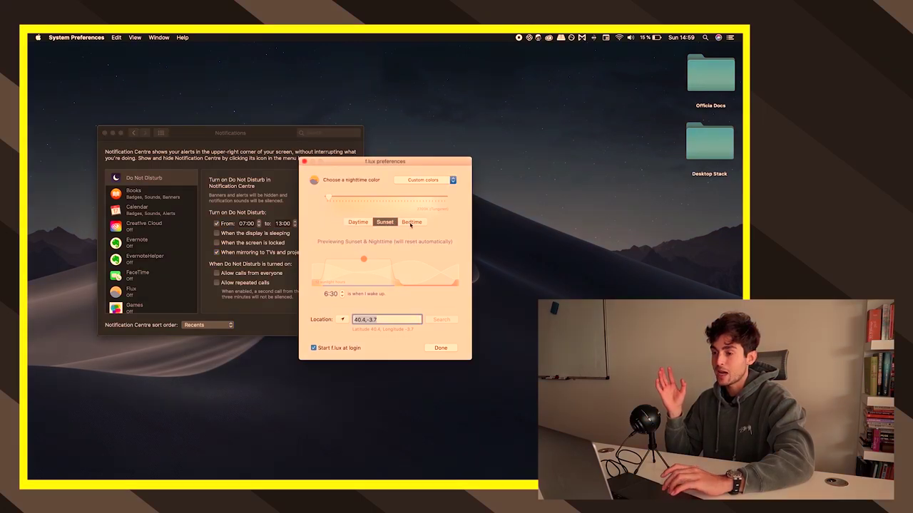
{"action": "left_click", "coordinate": [410, 222]}
{"action": "left_click", "coordinate": [357, 223]}
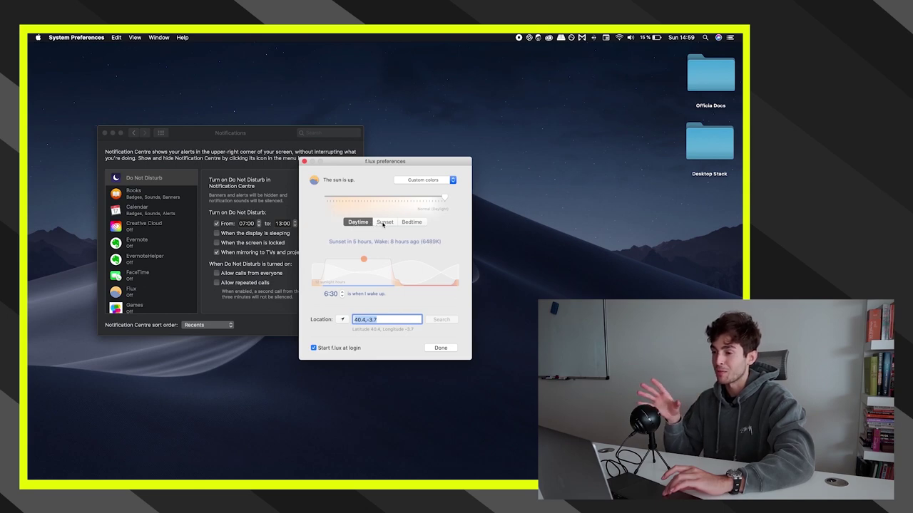
{"action": "left_click", "coordinate": [384, 223]}
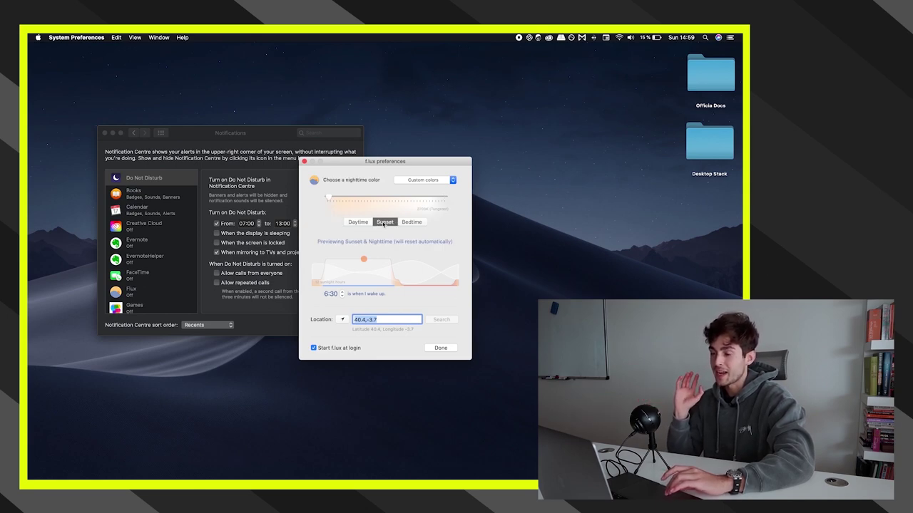
{"action": "left_click", "coordinate": [401, 225]}
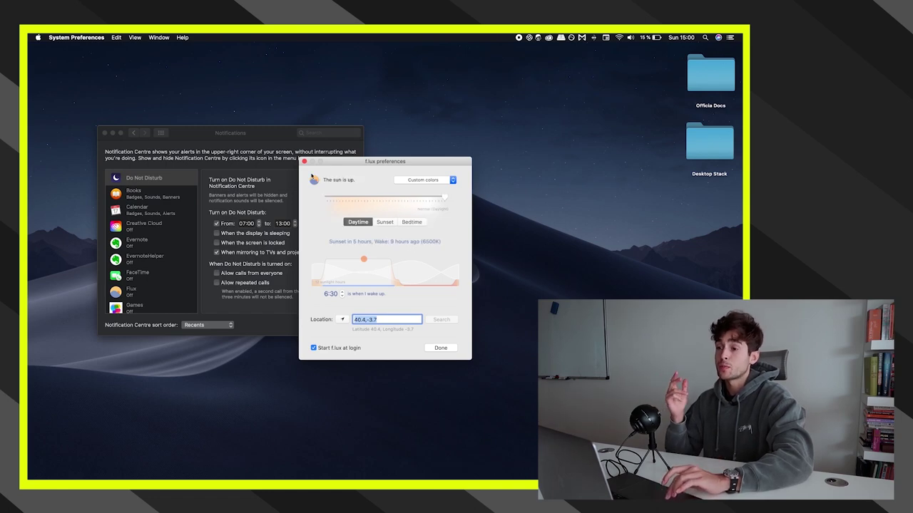
{"action": "left_click", "coordinate": [303, 162]}
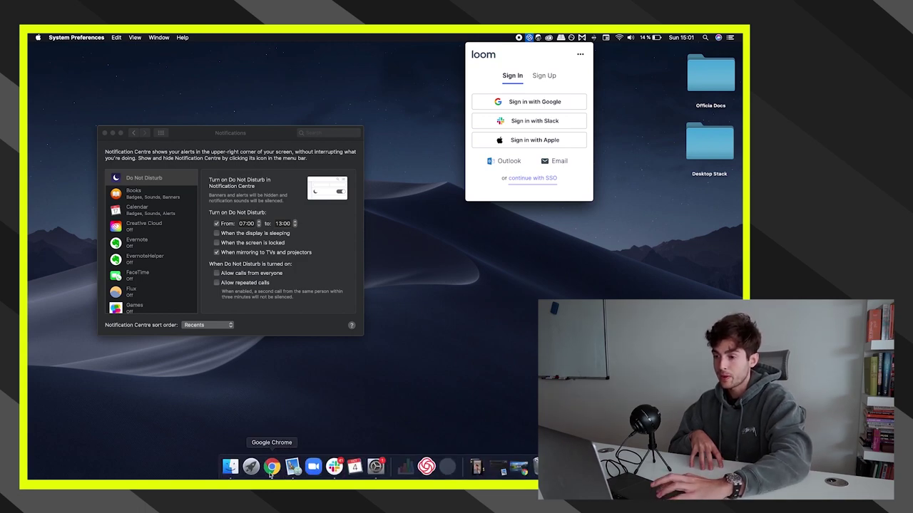
Switch to Google Chrome and open the options page of the Block Site extension.
{"action": "left_click", "coordinate": [277, 470]}
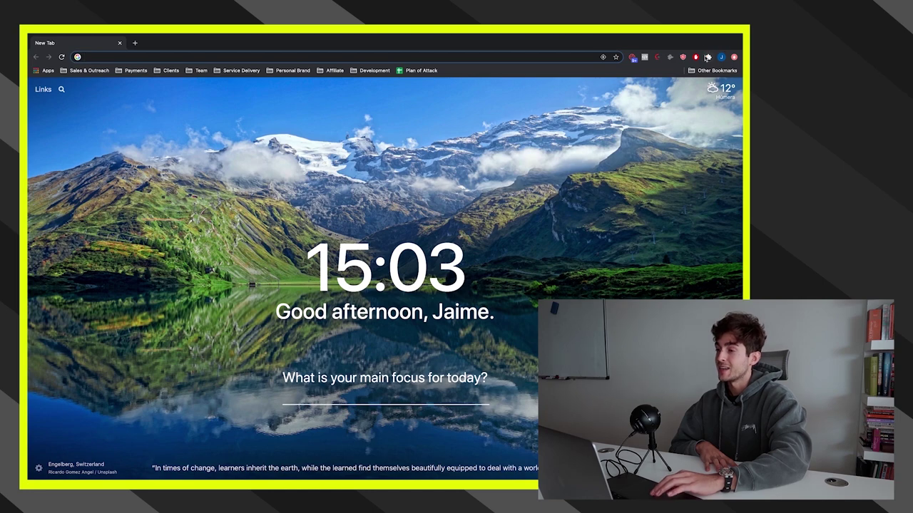
{"action": "left_click", "coordinate": [707, 57]}
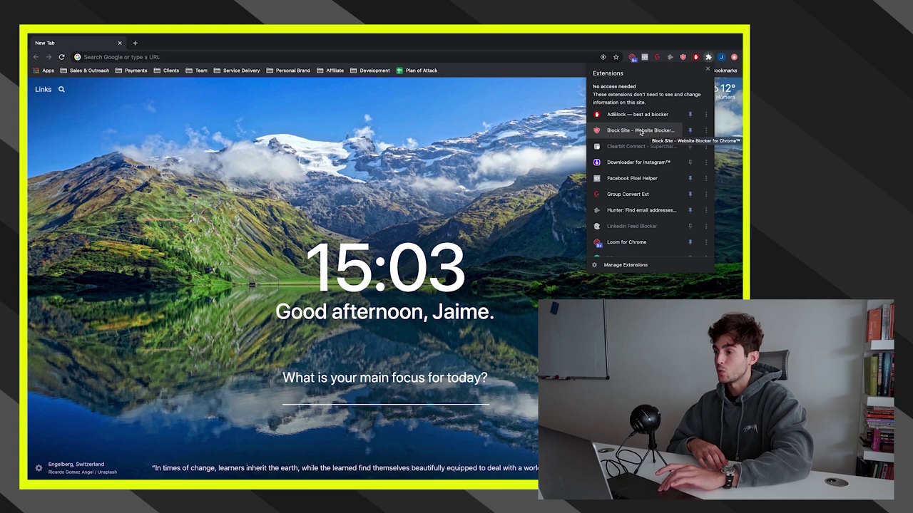
{"action": "left_click", "coordinate": [706, 130]}
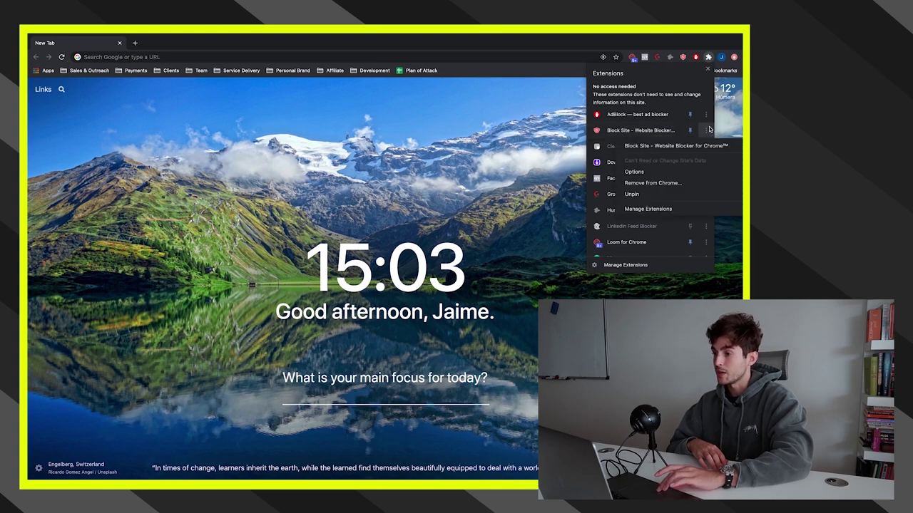
{"action": "left_click", "coordinate": [656, 176]}
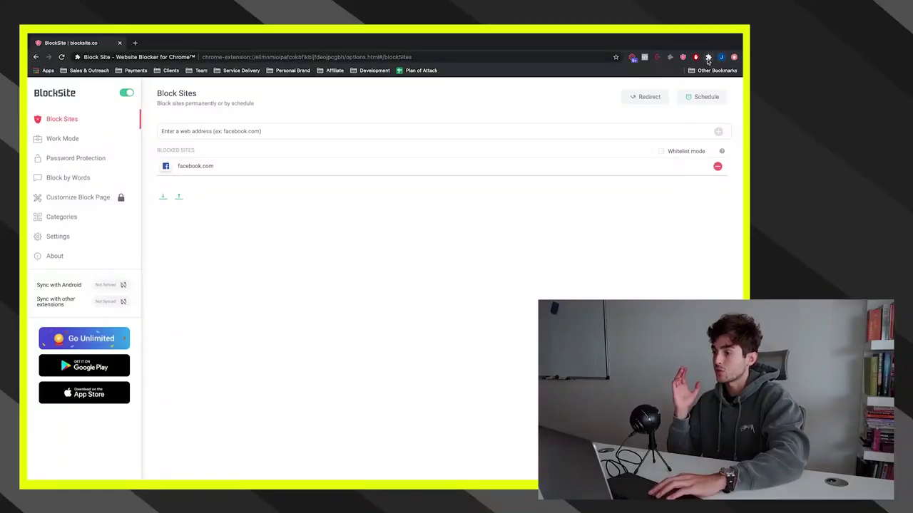
Look through the list of installed Chrome extensions, including LinkedIn Feed Blocker and News Feed Eradicator for Facebook.
{"action": "left_click", "coordinate": [709, 58]}
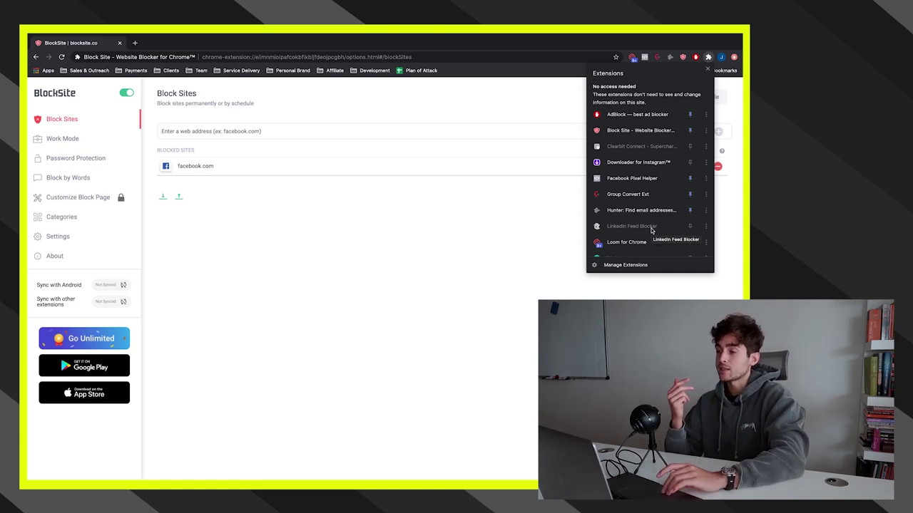
{"action": "scroll", "coordinate": [650, 227], "scroll_direction": "down", "scroll_amount": 1}
{"action": "scroll", "coordinate": [649, 218], "scroll_direction": "down", "scroll_amount": 1}
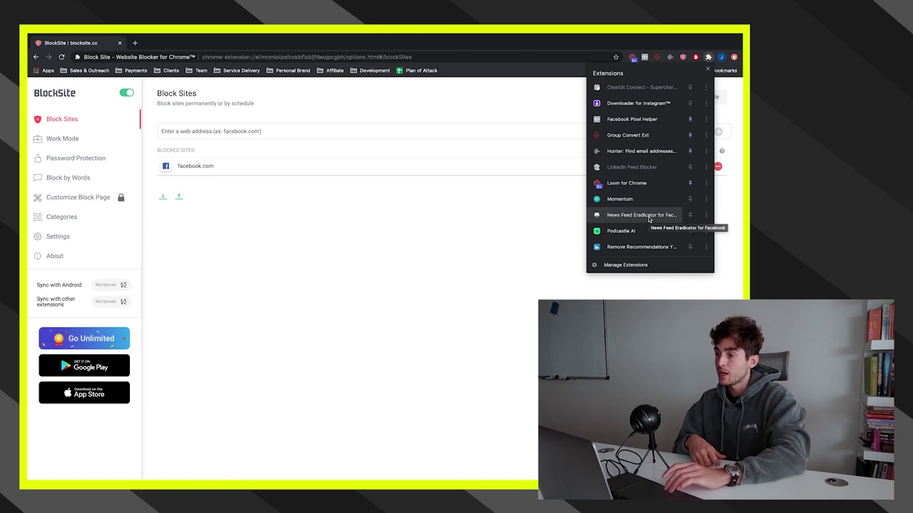
{"action": "scroll", "coordinate": [648, 219], "scroll_direction": "down", "scroll_amount": 1}
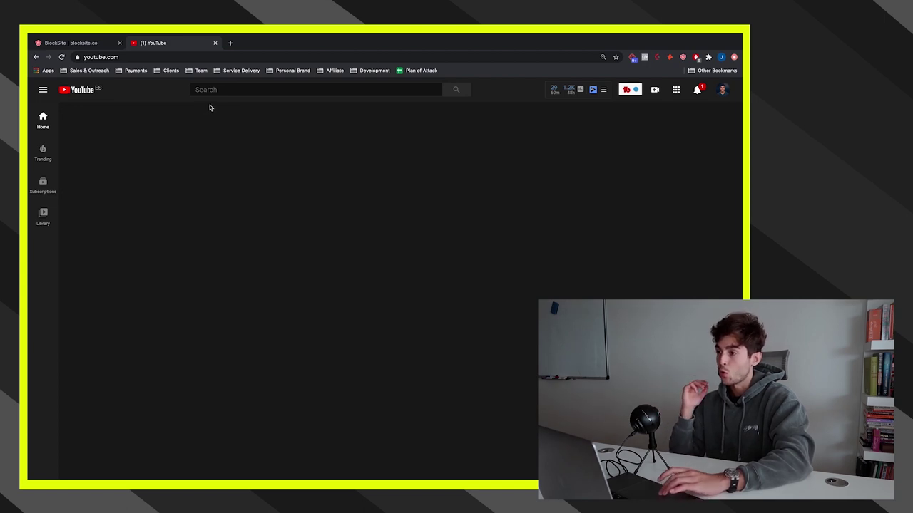
Open the account menu on the YouTube home page, and return to the BlockSite page.
{"action": "left_click", "coordinate": [723, 89]}
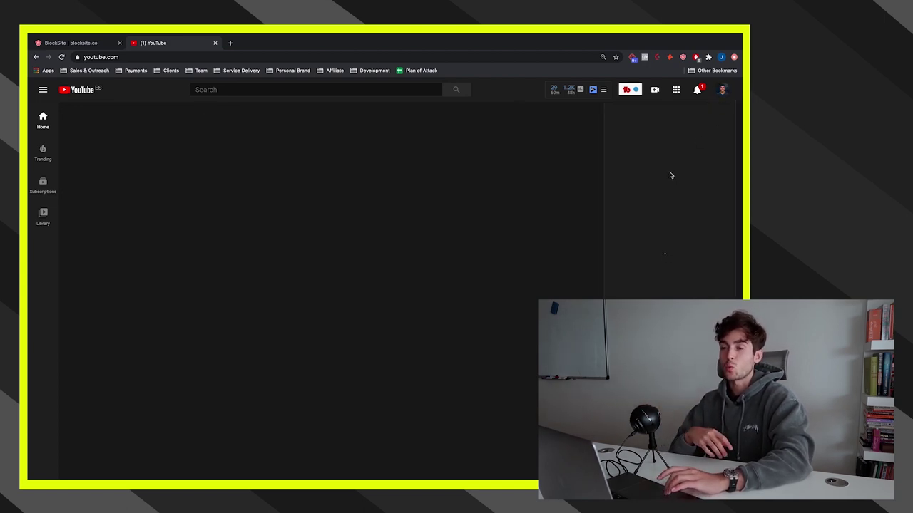
{"action": "left_click", "coordinate": [80, 45]}
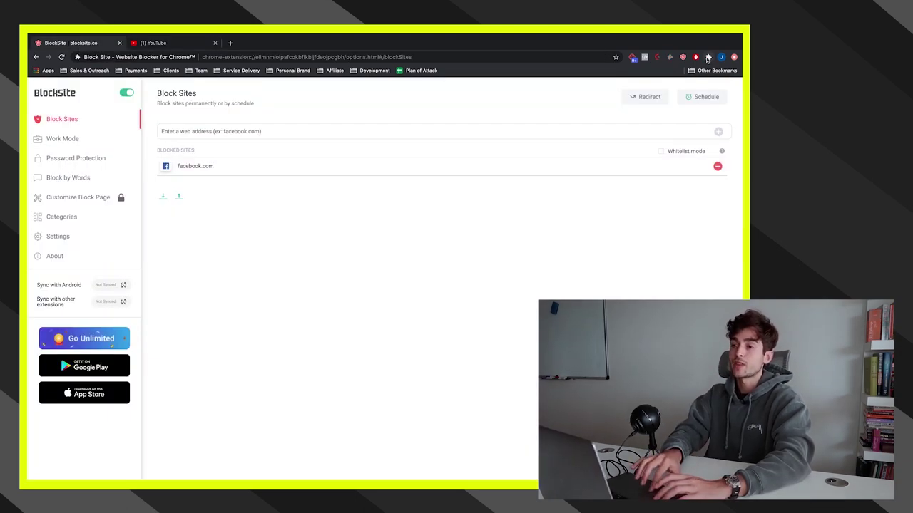
Look up "xtab" in a new browser tab and open the xTab extension's Chrome Web Store page.
{"action": "left_click", "coordinate": [229, 43]}
{"action": "type", "text": "xtab"}
{"action": "key", "text": "Return"}
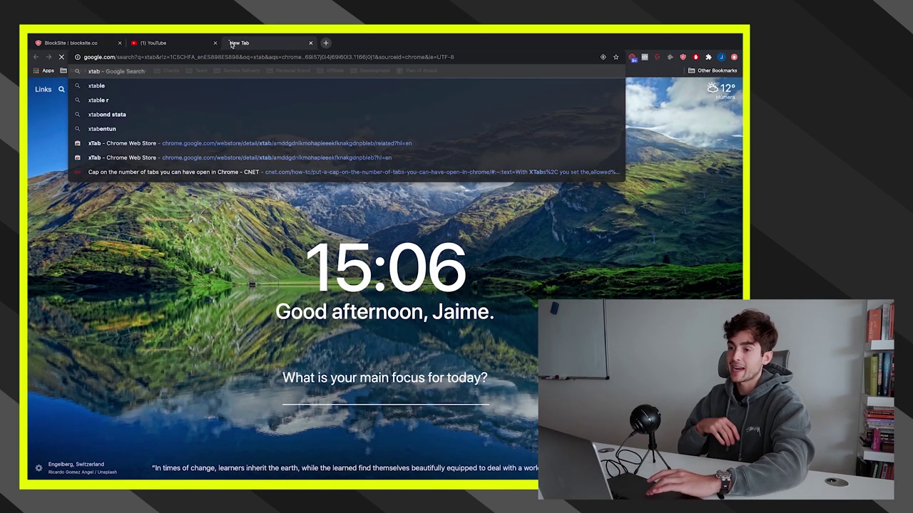
{"action": "left_click", "coordinate": [84, 145]}
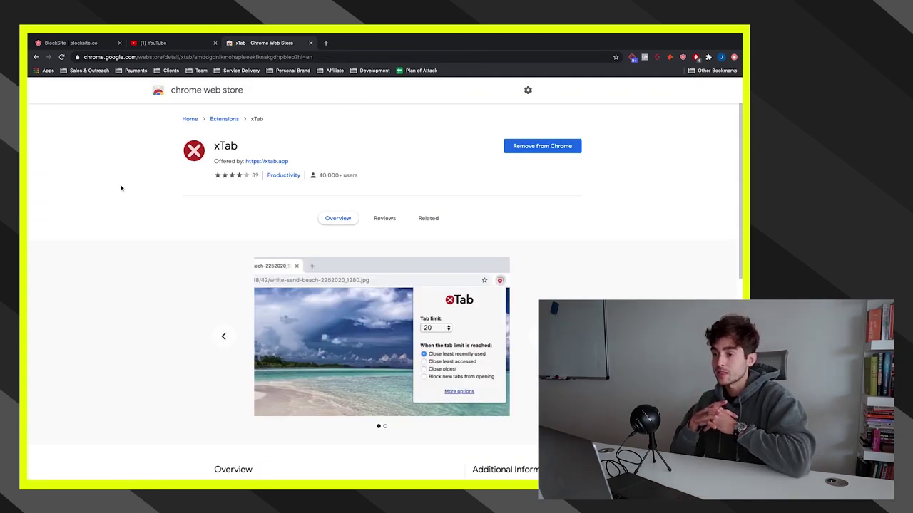